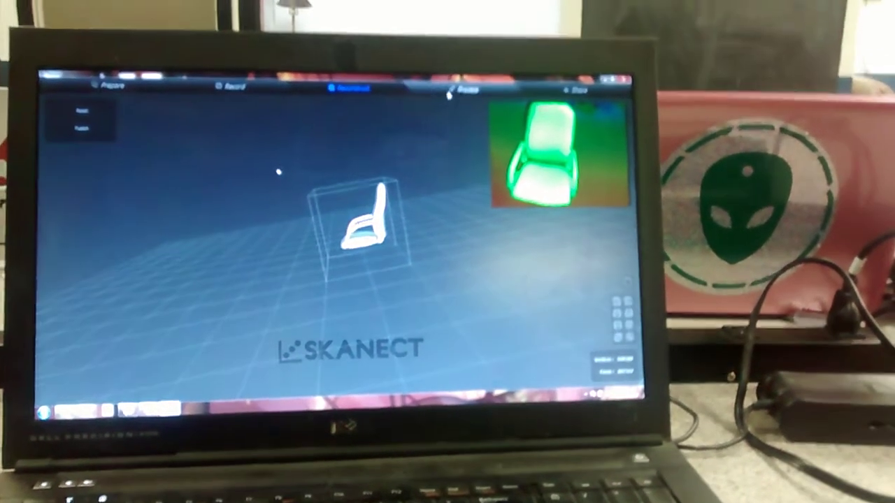
- Leave scanning for the Process view and orbit the chair mesh to a side view
key("Escape")
left_click_drag(445, 236, 303, 216)
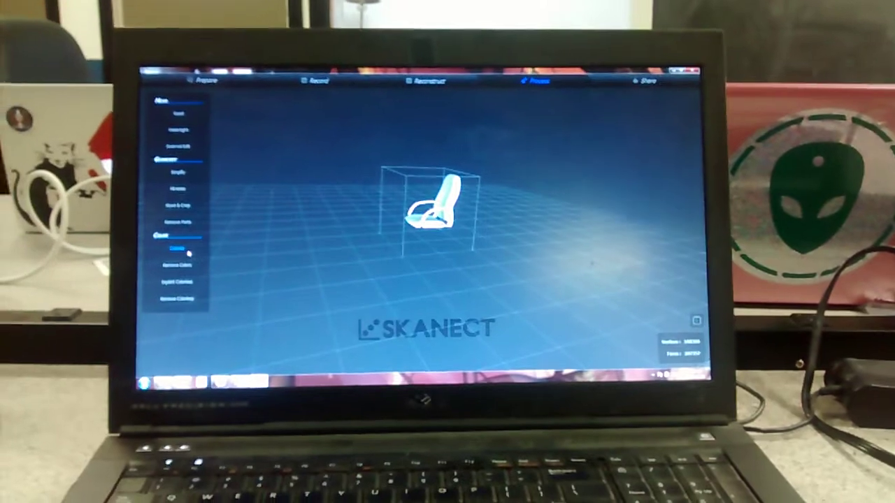
- Run Colorize on the chair mesh, then orbit to inspect its colours from the side and above
left_click(179, 250)
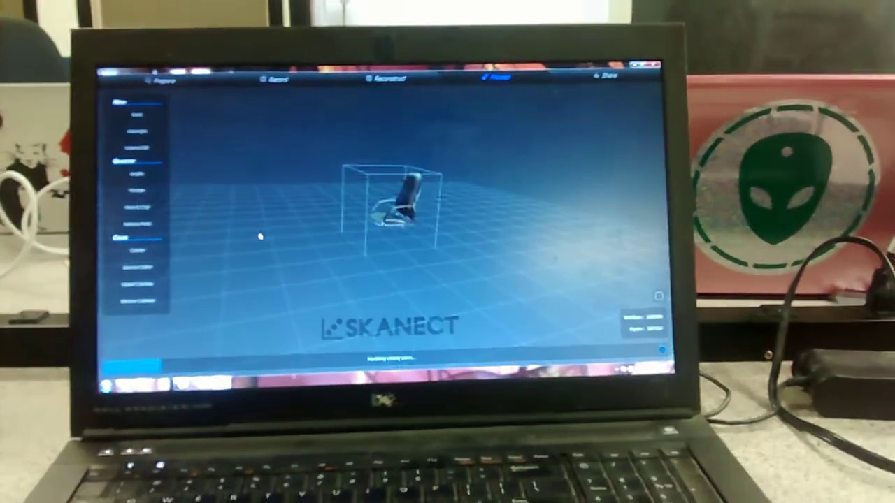
left_click_drag(301, 226, 365, 217)
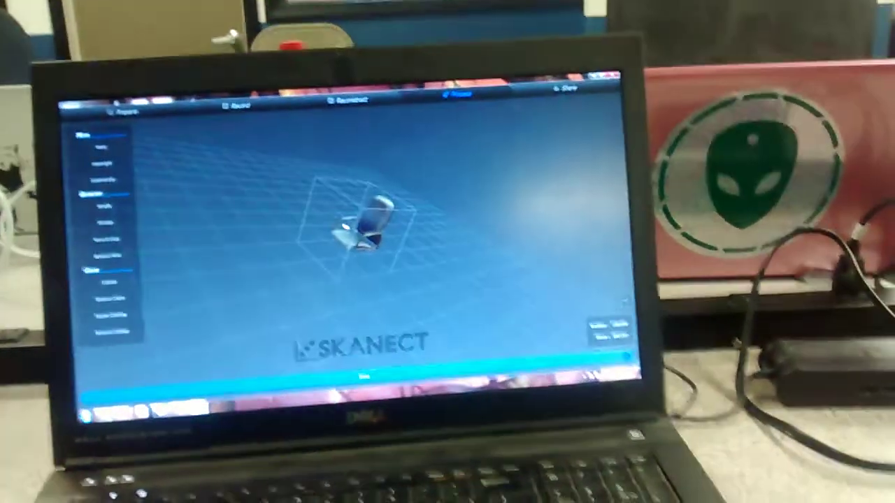
left_click_drag(365, 217, 343, 237)
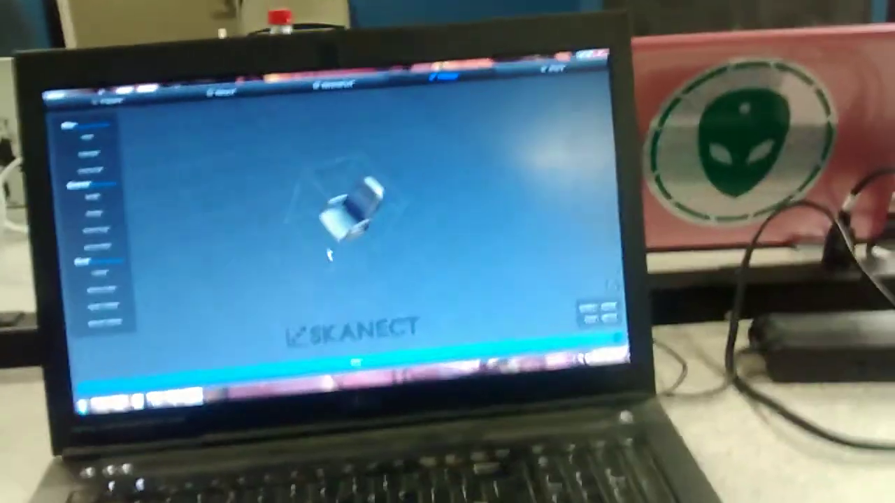